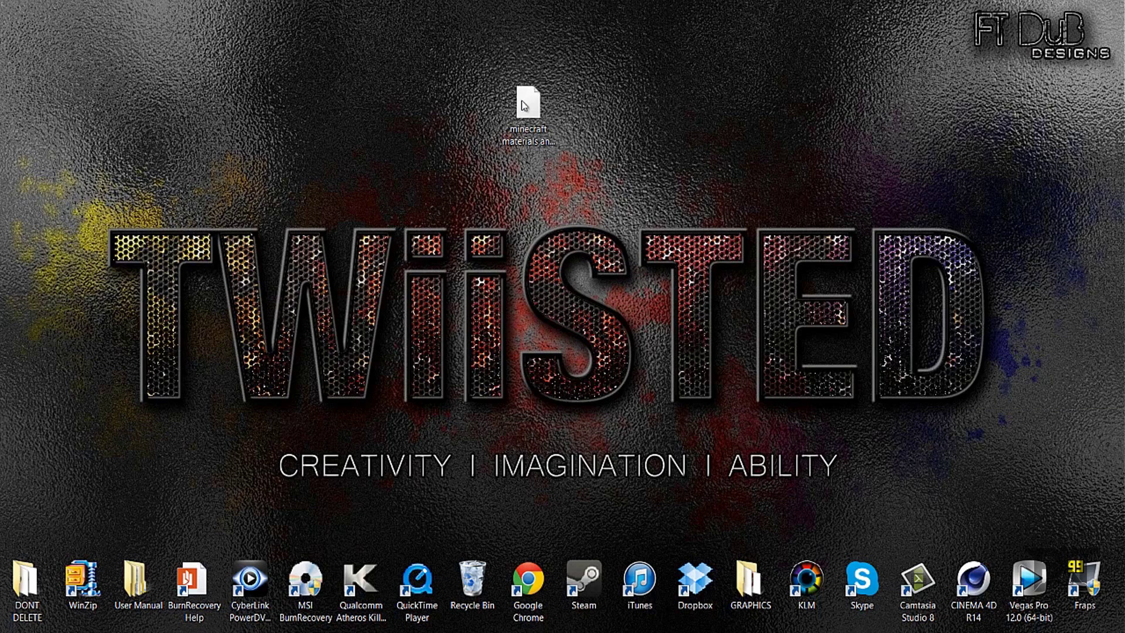
- Select the minecraft materials .lib4d library file on the desktop
click(545, 126)
drag(484, 44, 621, 178)
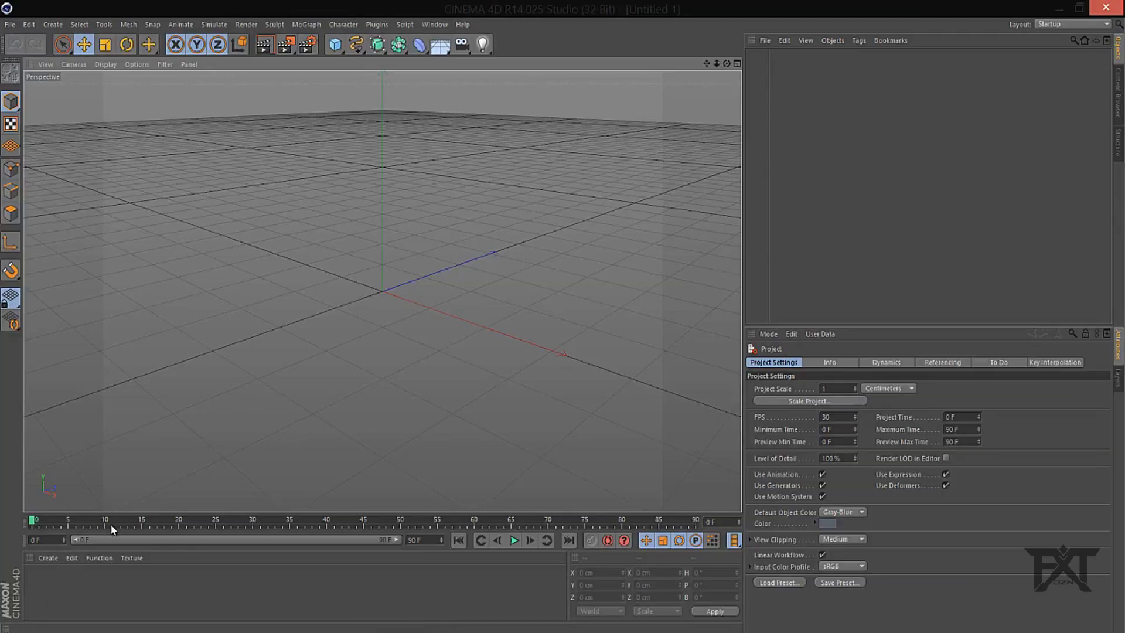
- Load the Red Wool preset from MINECRAFT Materials > MC Materials into the Material Manager
click(47, 560)
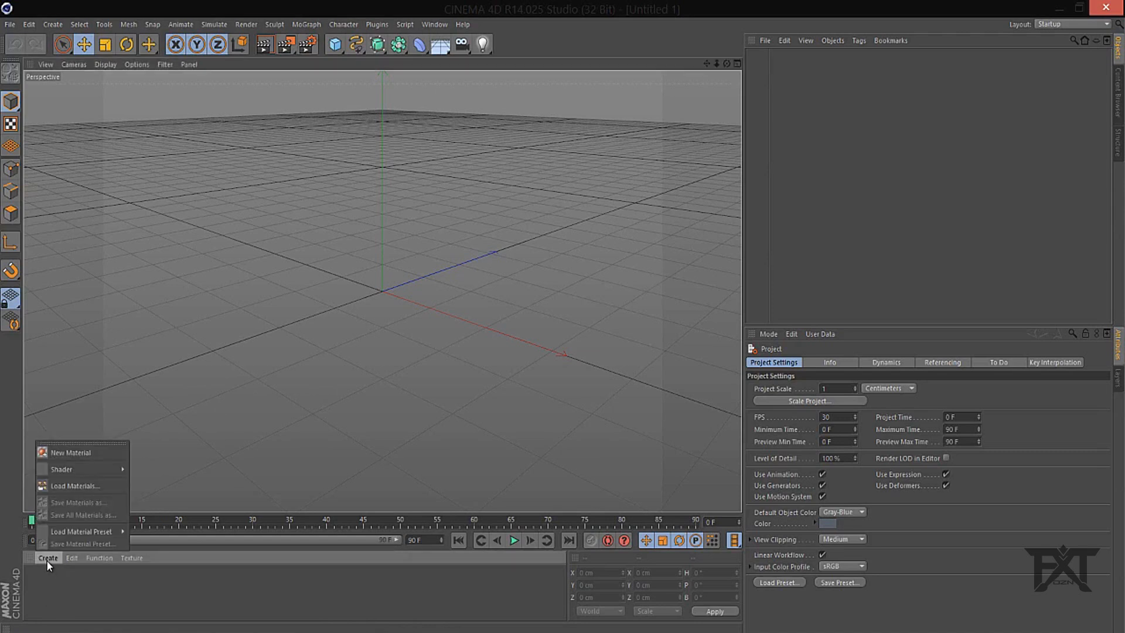
mouse_move(88, 529)
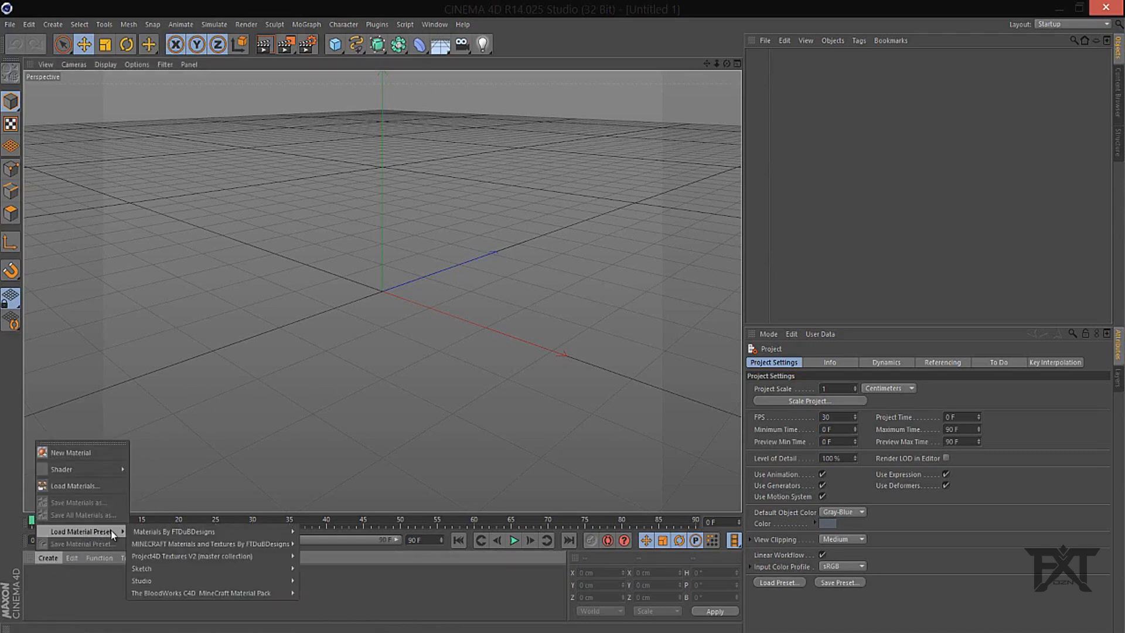
mouse_move(184, 545)
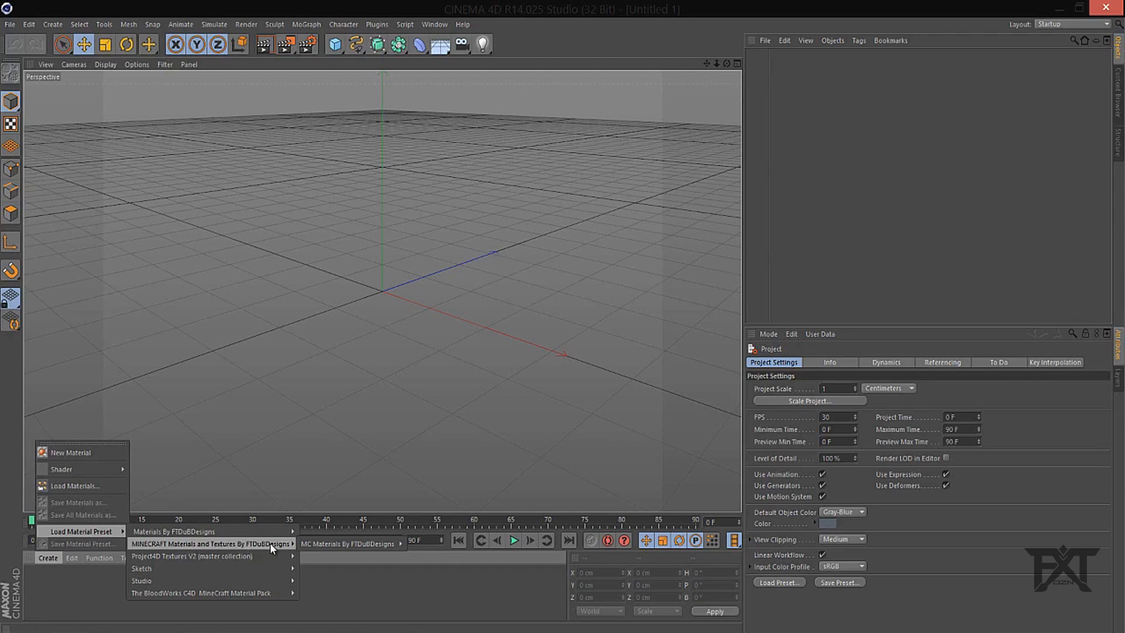
mouse_move(328, 543)
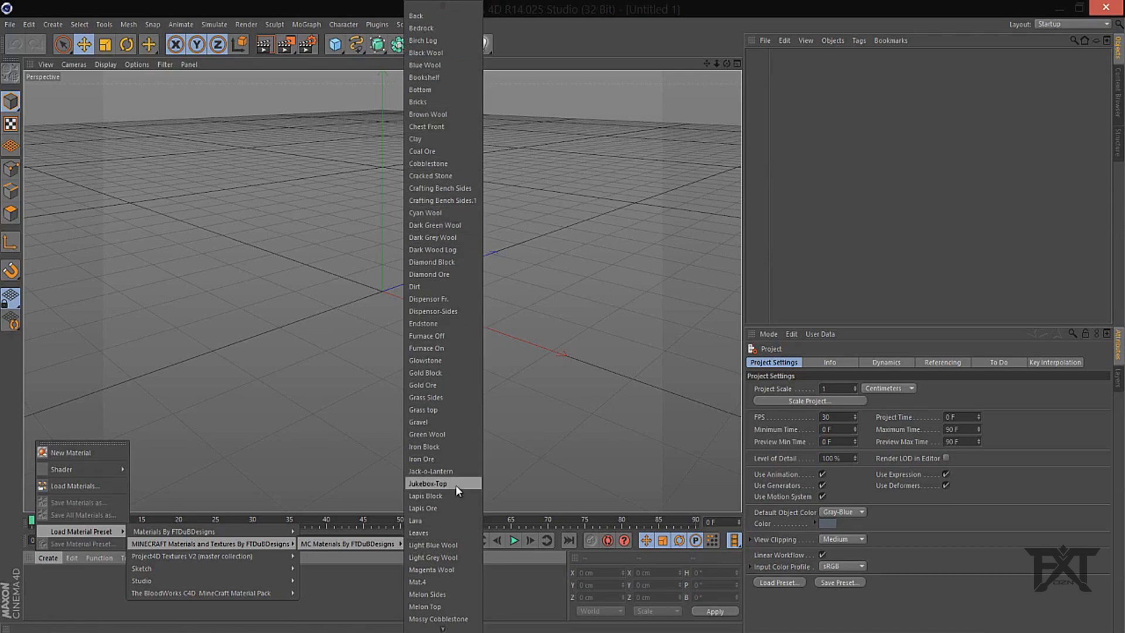
mouse_move(446, 628)
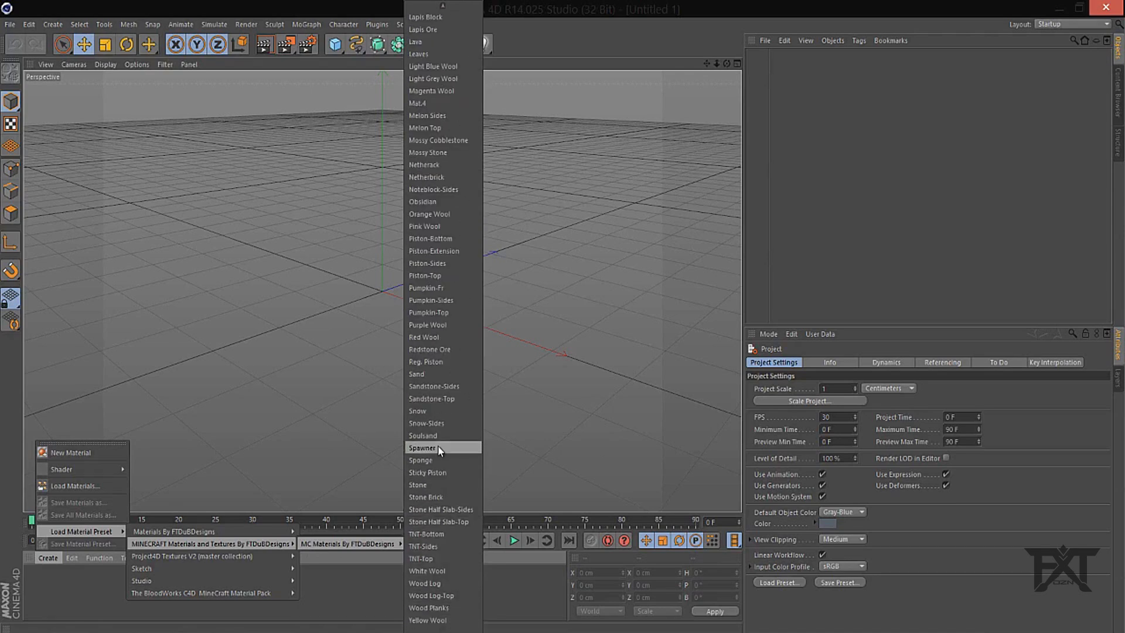
click(441, 337)
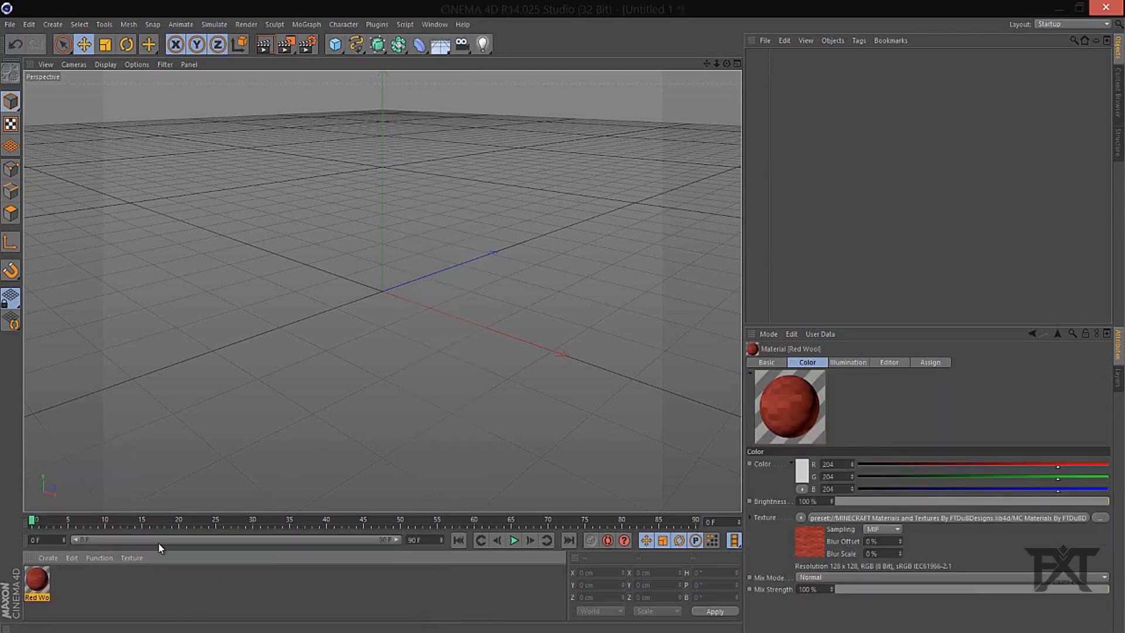
- Load the Jack-o-Lantern preset from the same Minecraft material library
click(50, 557)
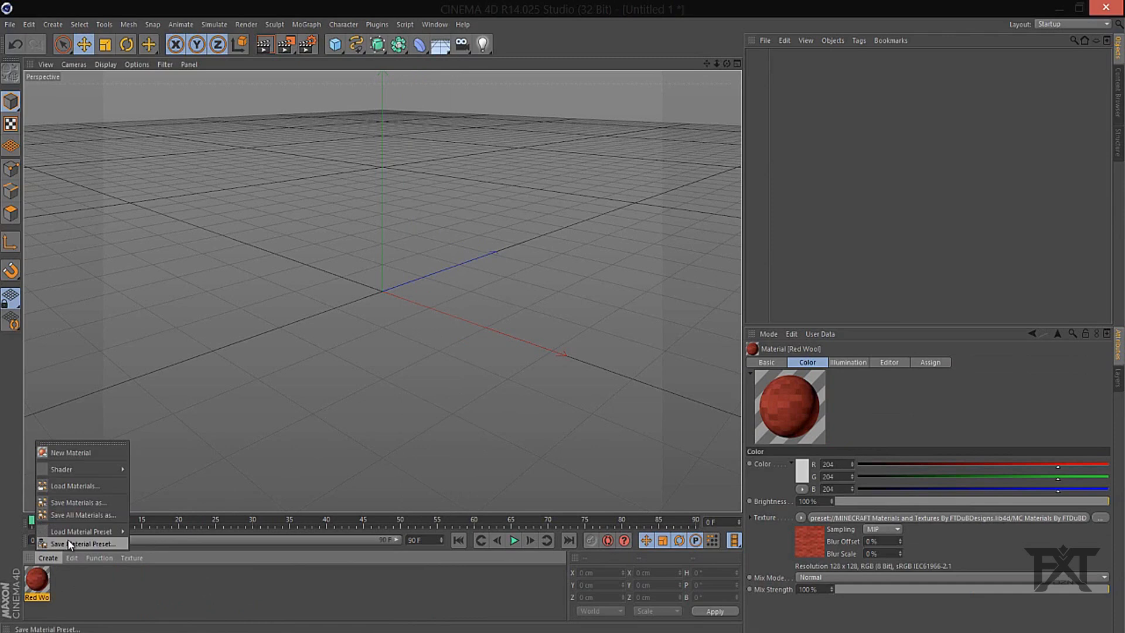
mouse_move(281, 543)
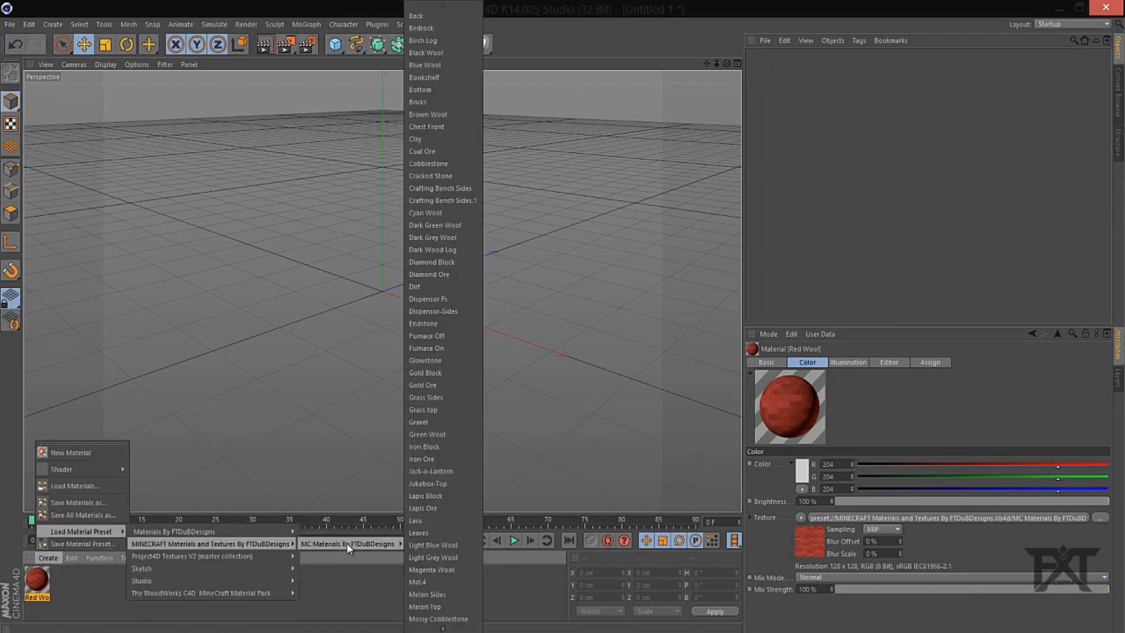
click(439, 472)
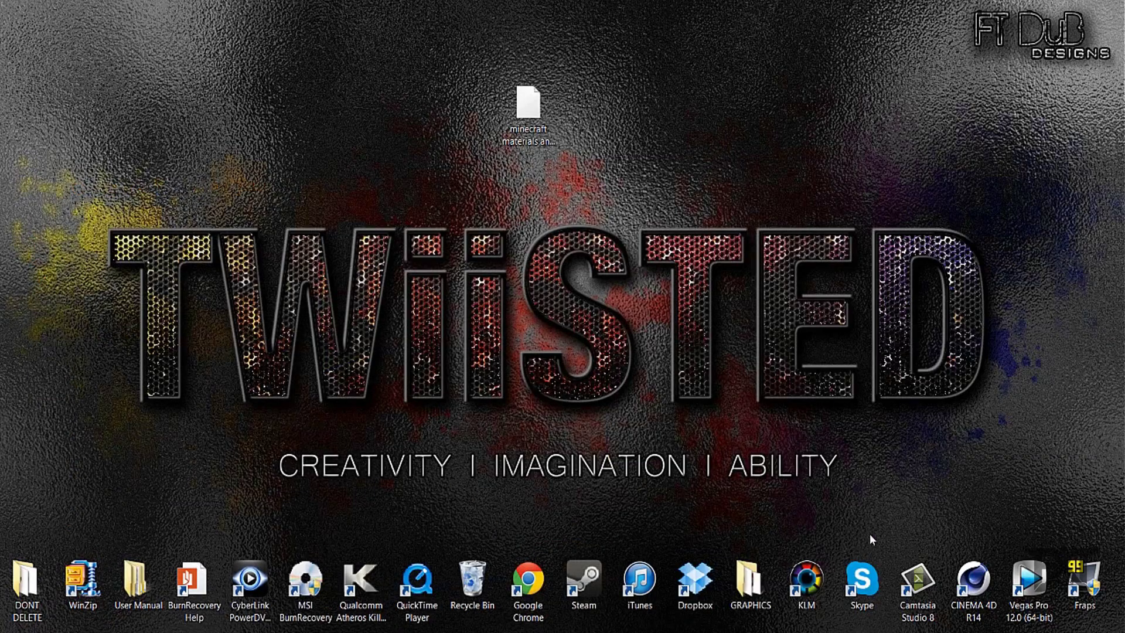
- Open the CINEMA 4D R14 shortcut's file location and go into library > browser
click(970, 575)
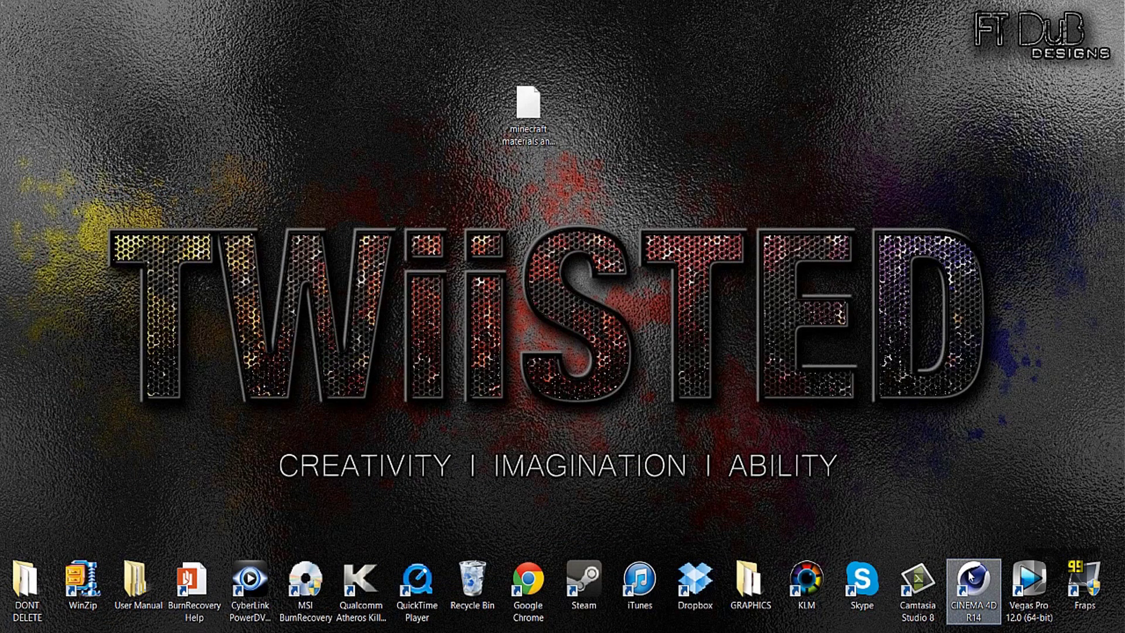
right_click(970, 575)
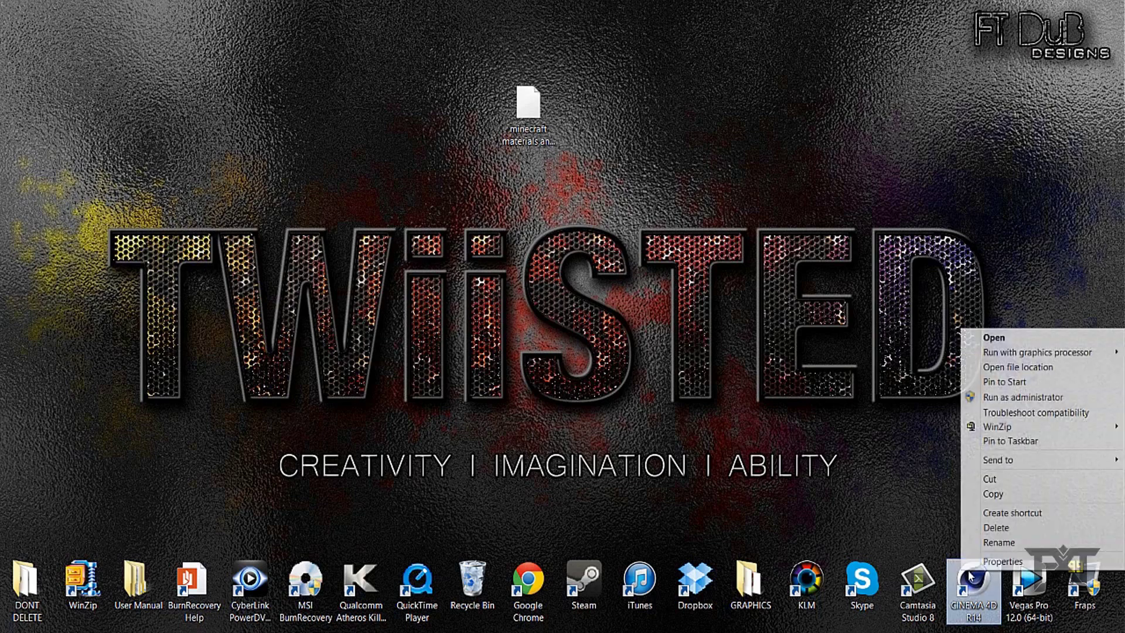
click(1018, 369)
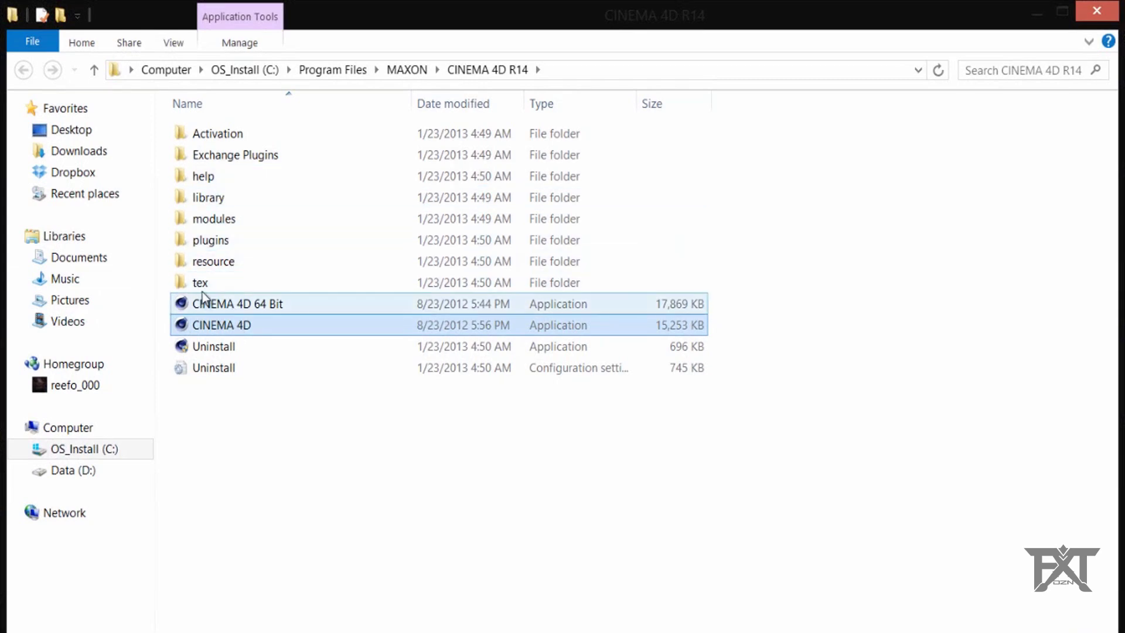
double_click(213, 204)
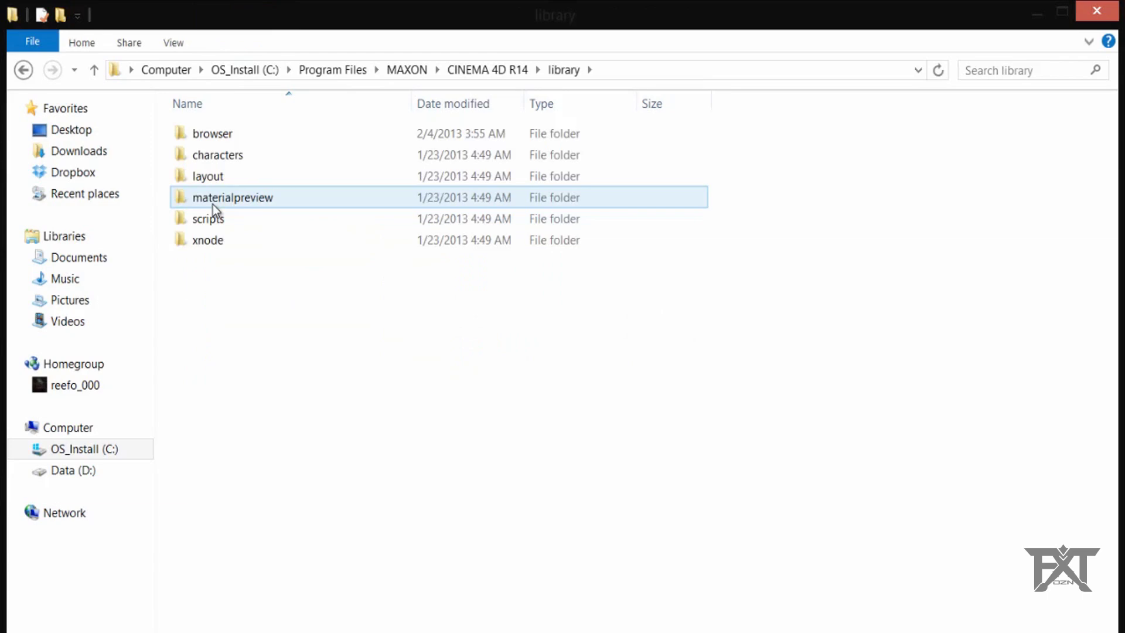
double_click(213, 133)
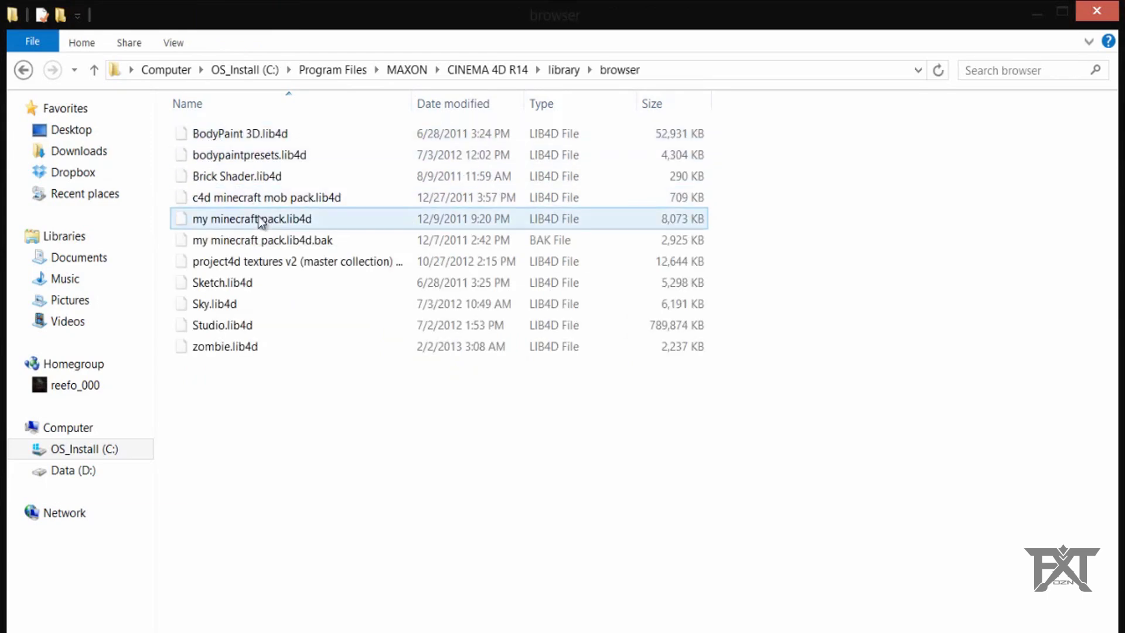
- Reposition the browser folder window and drag the minecraft materials file toward it
drag(396, 5, 423, 201)
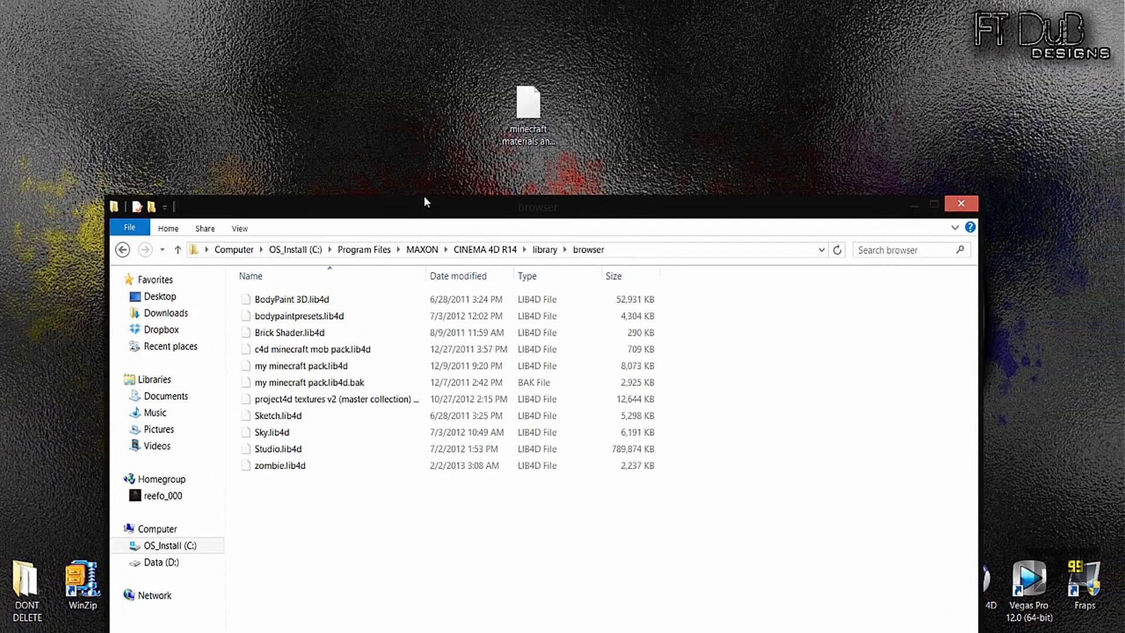
drag(527, 108, 449, 276)
drag(477, 150, 518, 117)
click(527, 117)
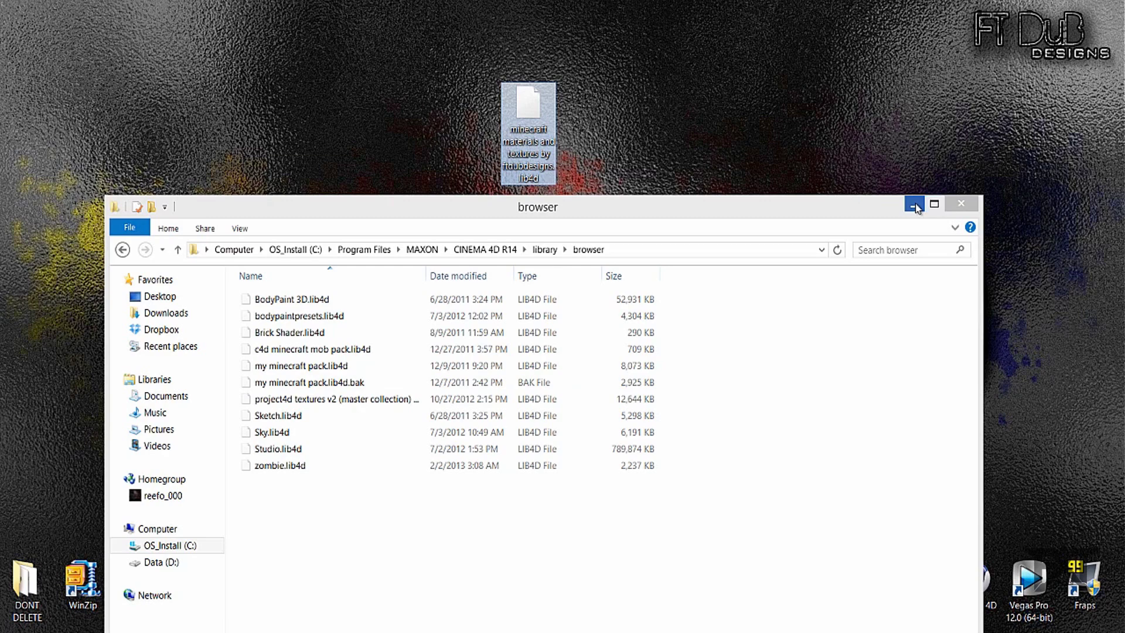
click(968, 208)
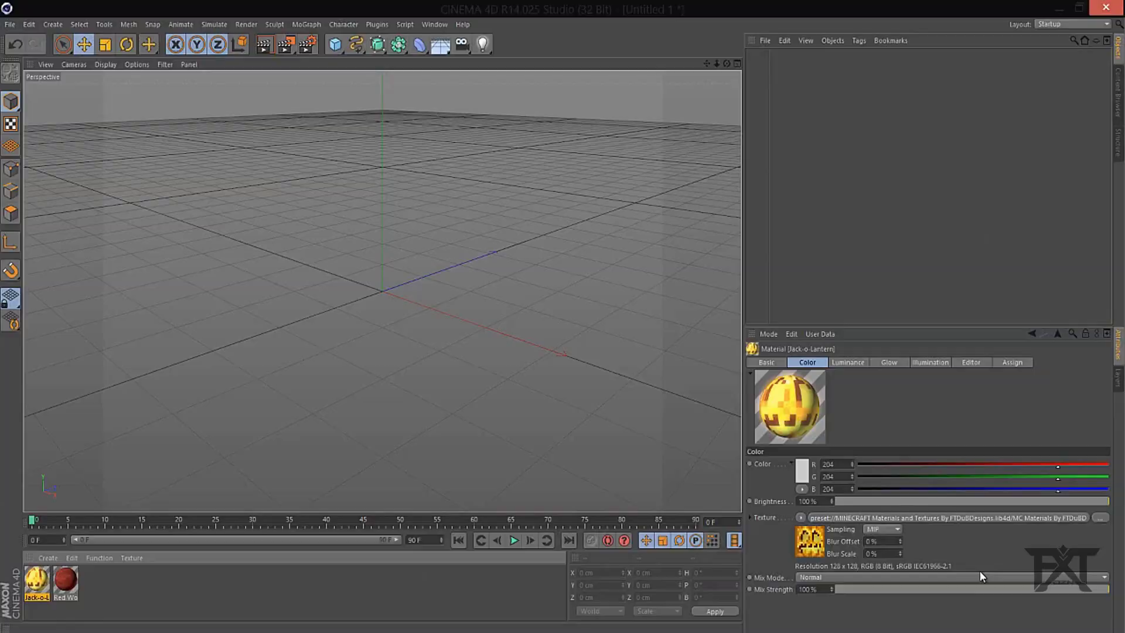
click(1119, 106)
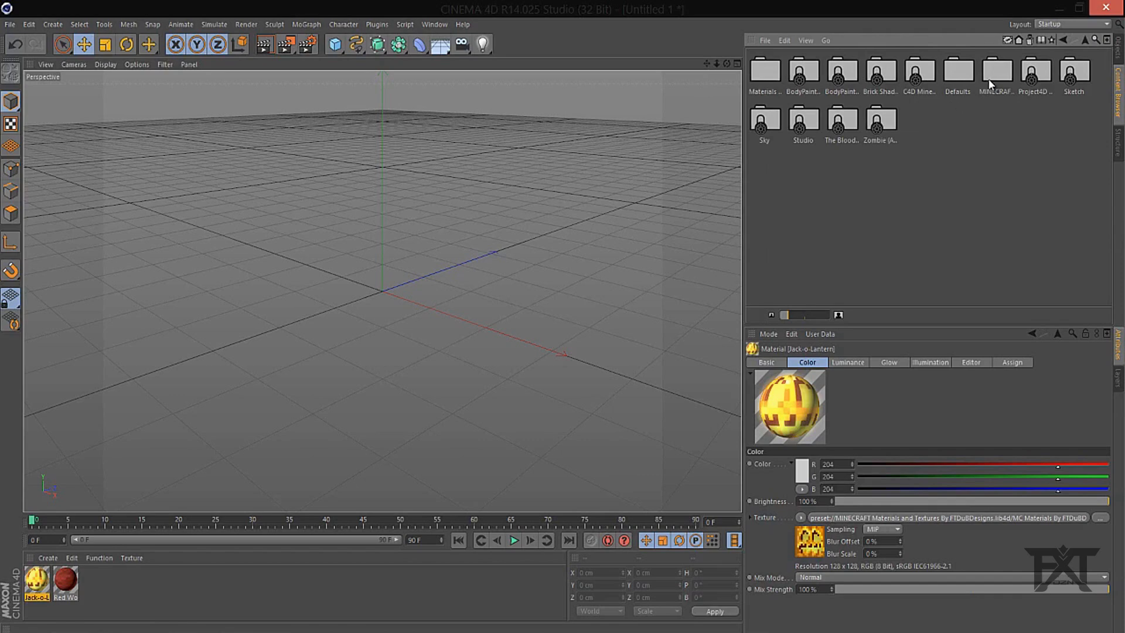
double_click(989, 84)
double_click(767, 84)
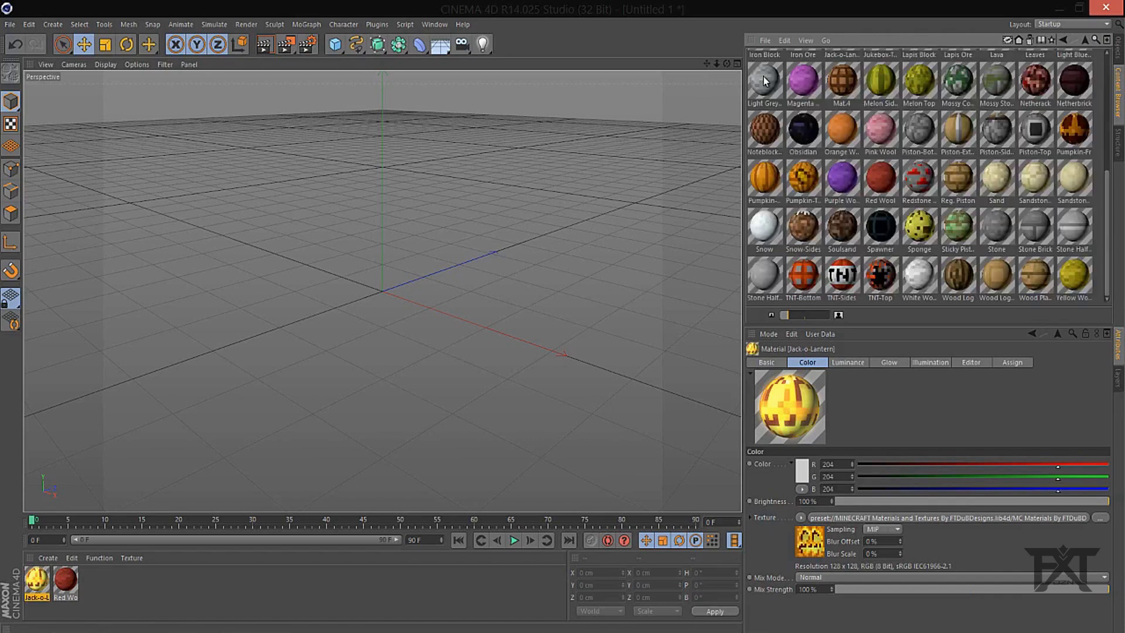
drag(1109, 212, 1108, 149)
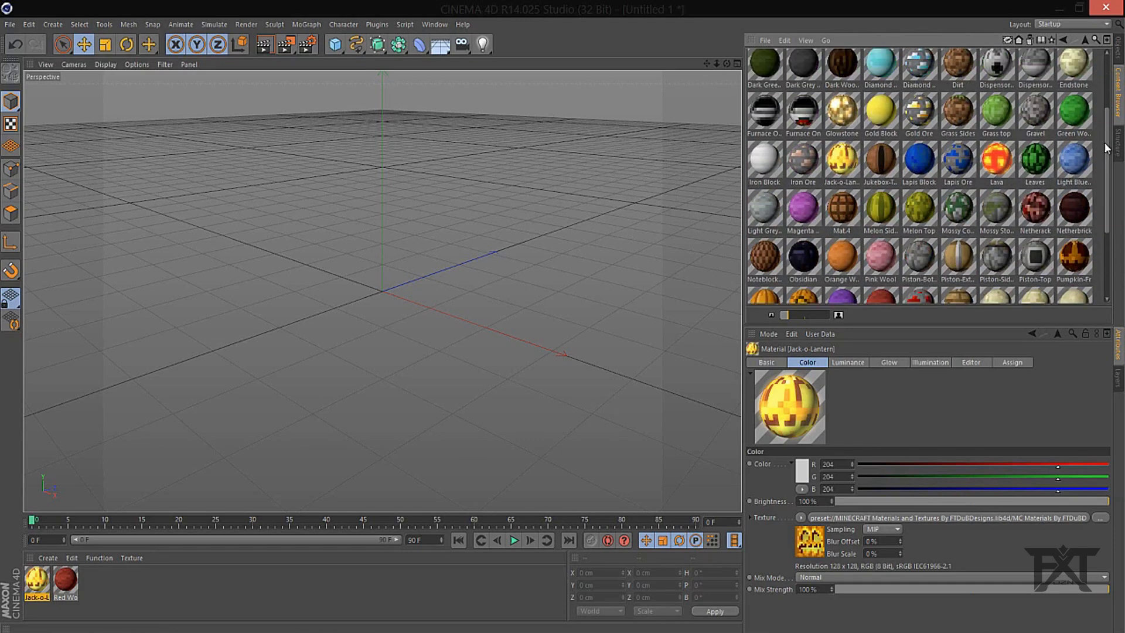
click(1063, 40)
click(801, 87)
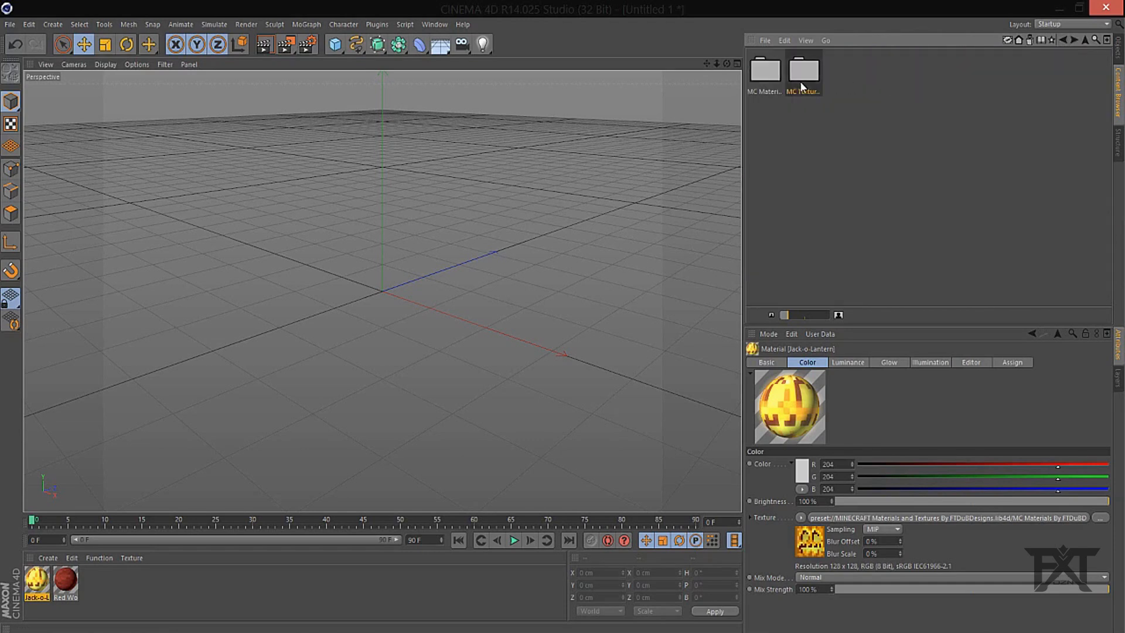
double_click(802, 87)
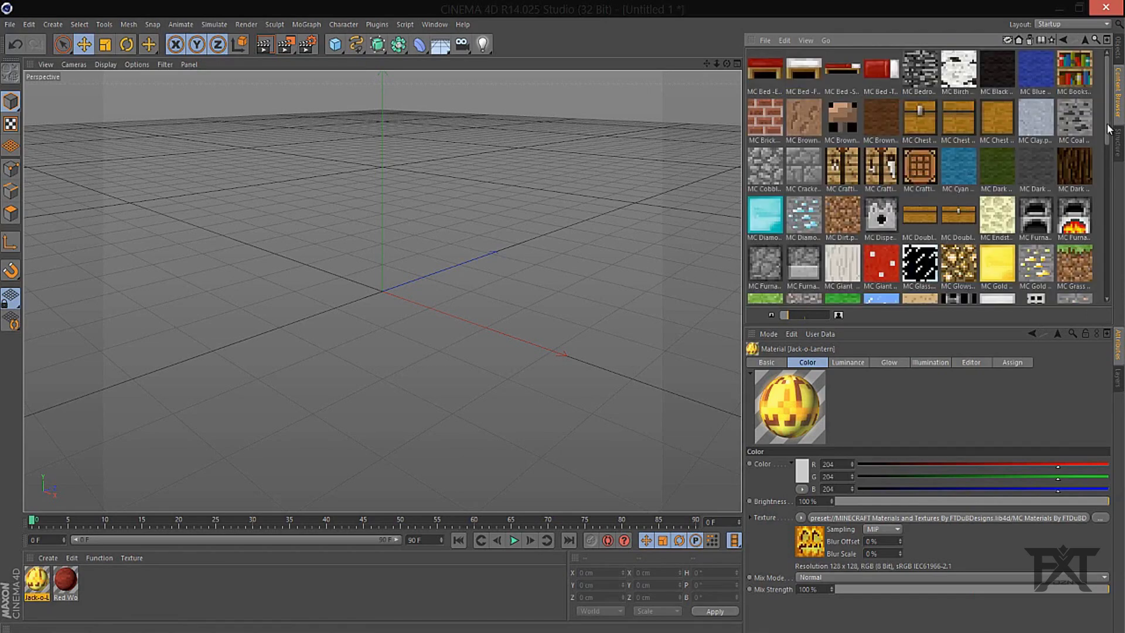
drag(1109, 131, 1100, 153)
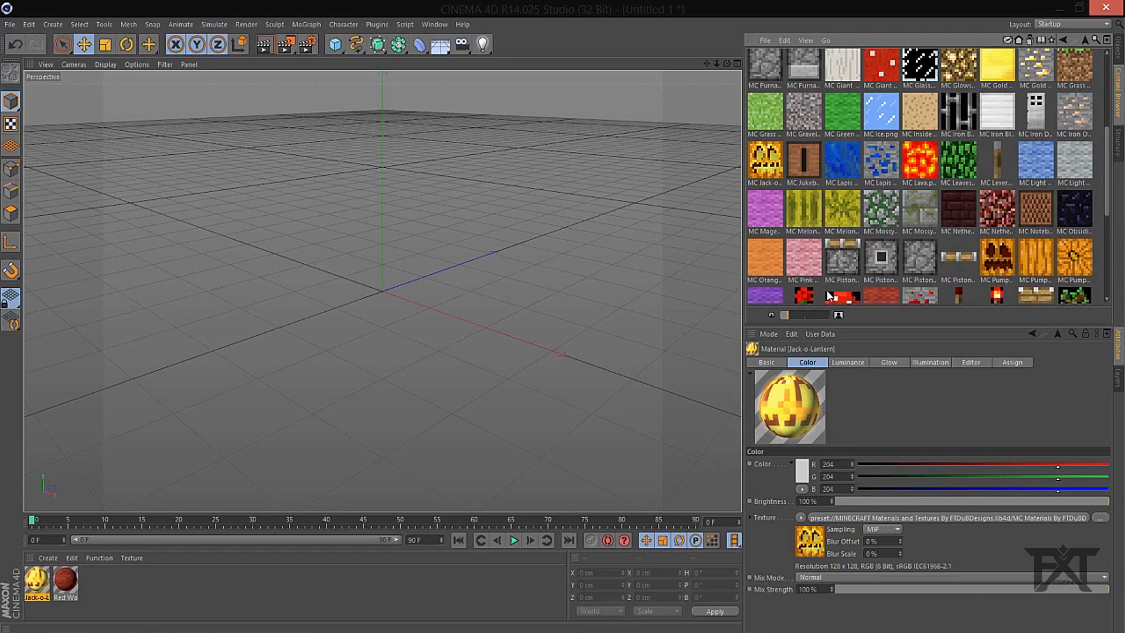
click(1118, 50)
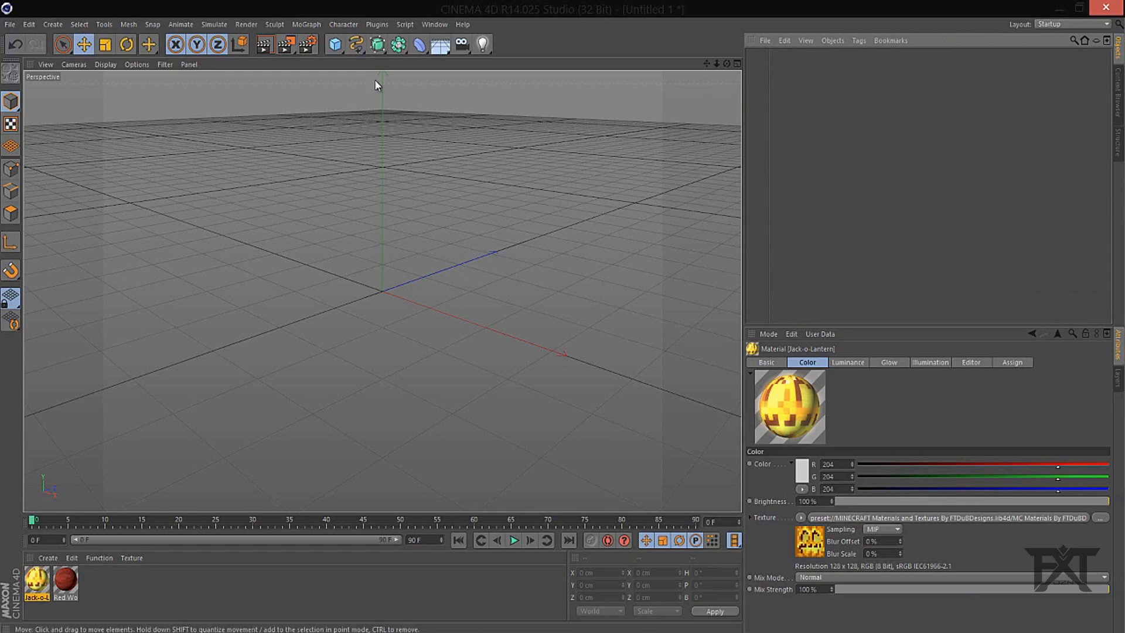
- Add a cube and set its Size X, Y and Z to 50 cm
click(334, 44)
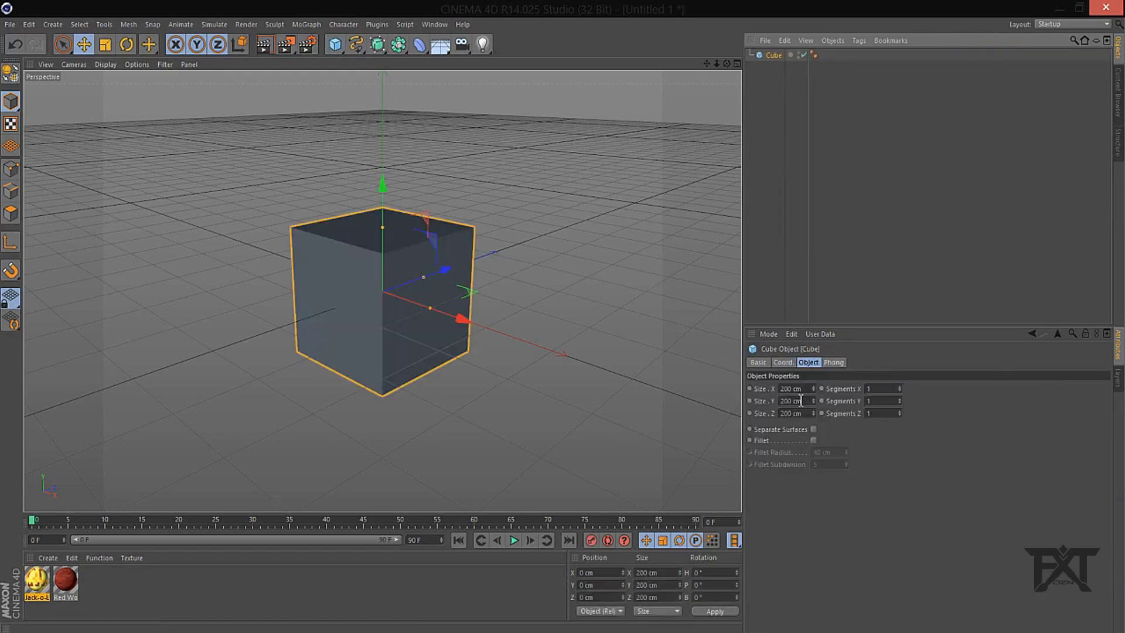
double_click(786, 389)
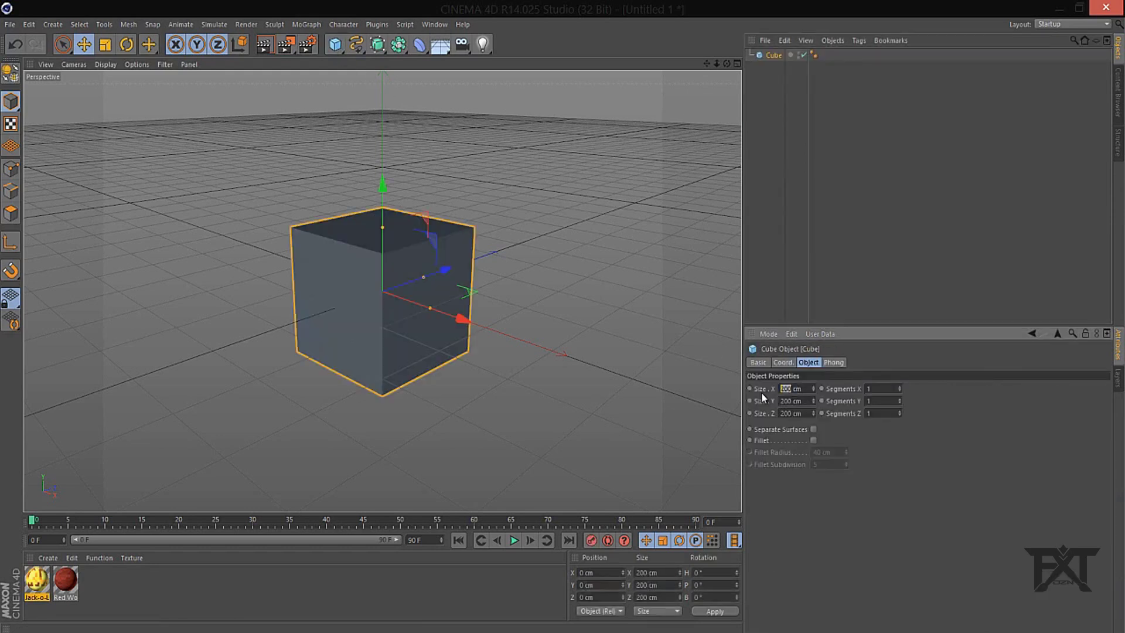
text(50)
key(Tab)
text(50)
key(Tab)
text(50)
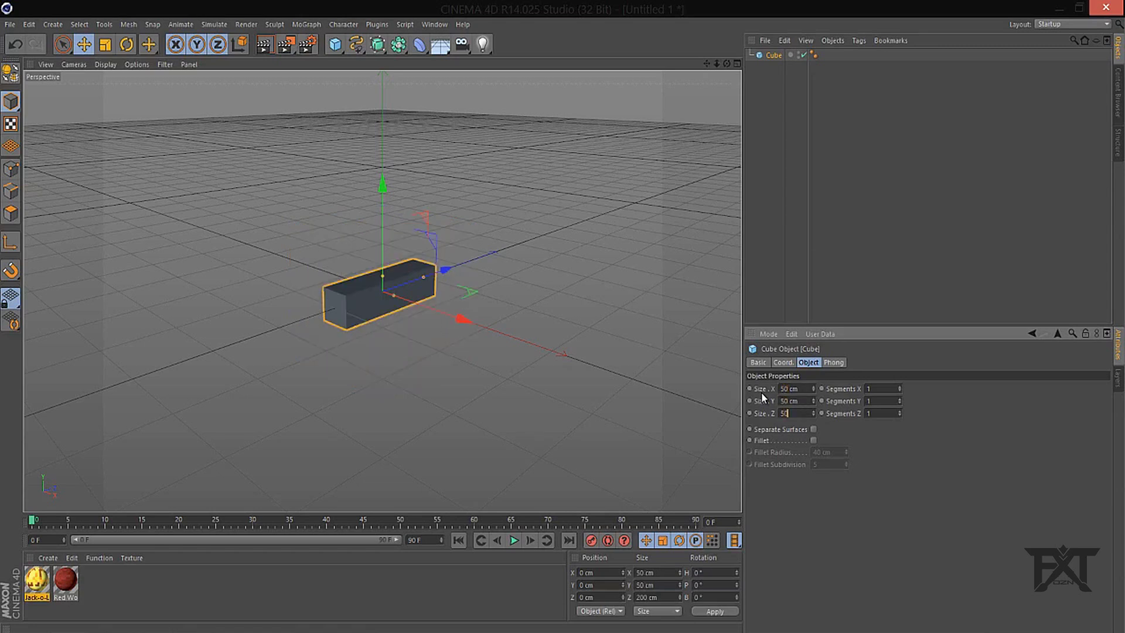
key(Return)
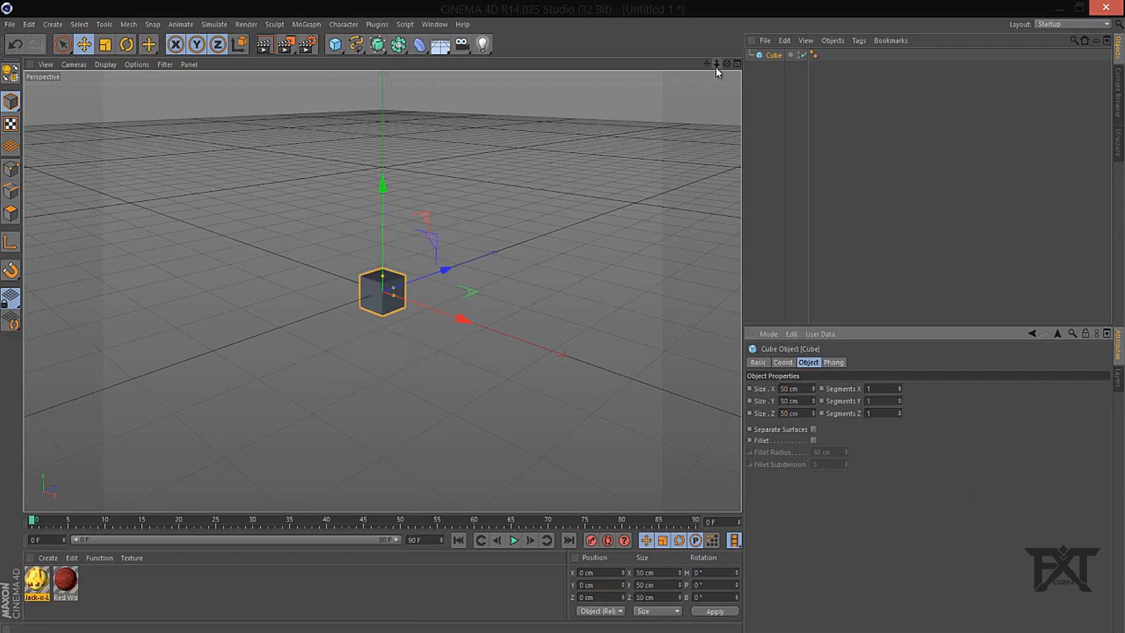
- Apply the Red Wool material to the cube
scroll(592, 325, up, 5)
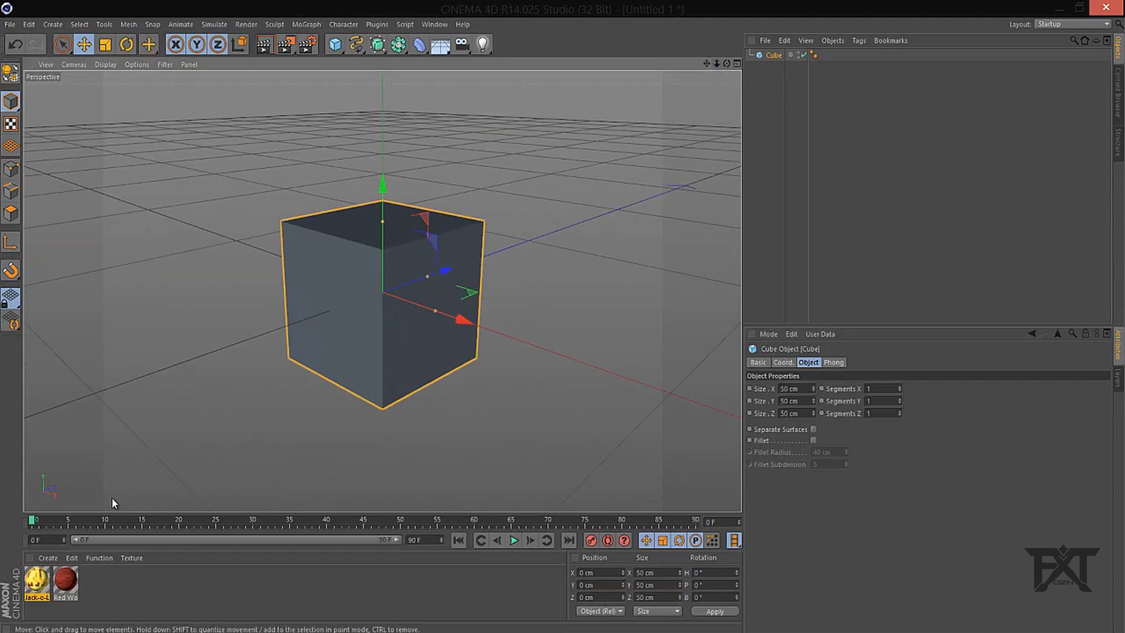
drag(65, 580, 373, 294)
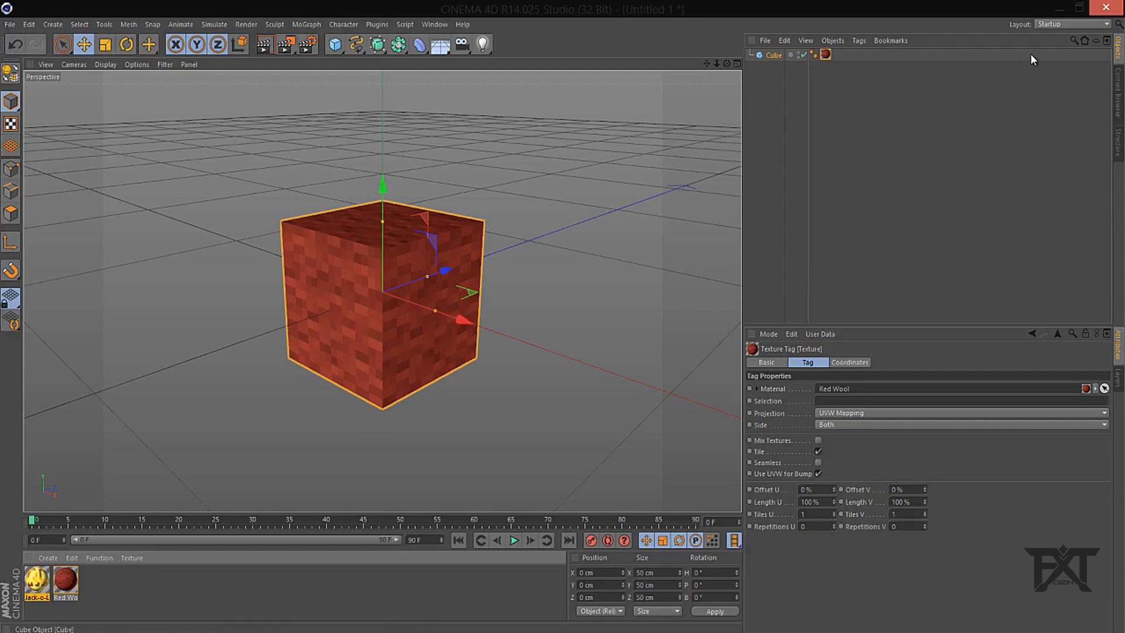
mouse_move(1057, 18)
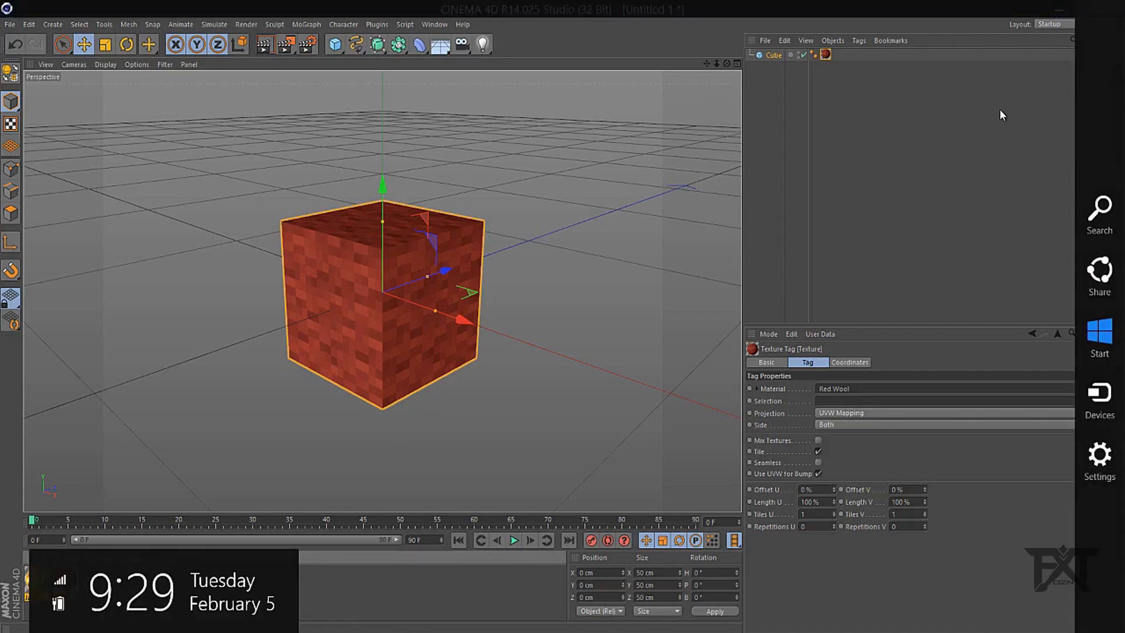
- Dismiss the charms bar and show the Content Browser's MC Textures thumbnails
click(1116, 100)
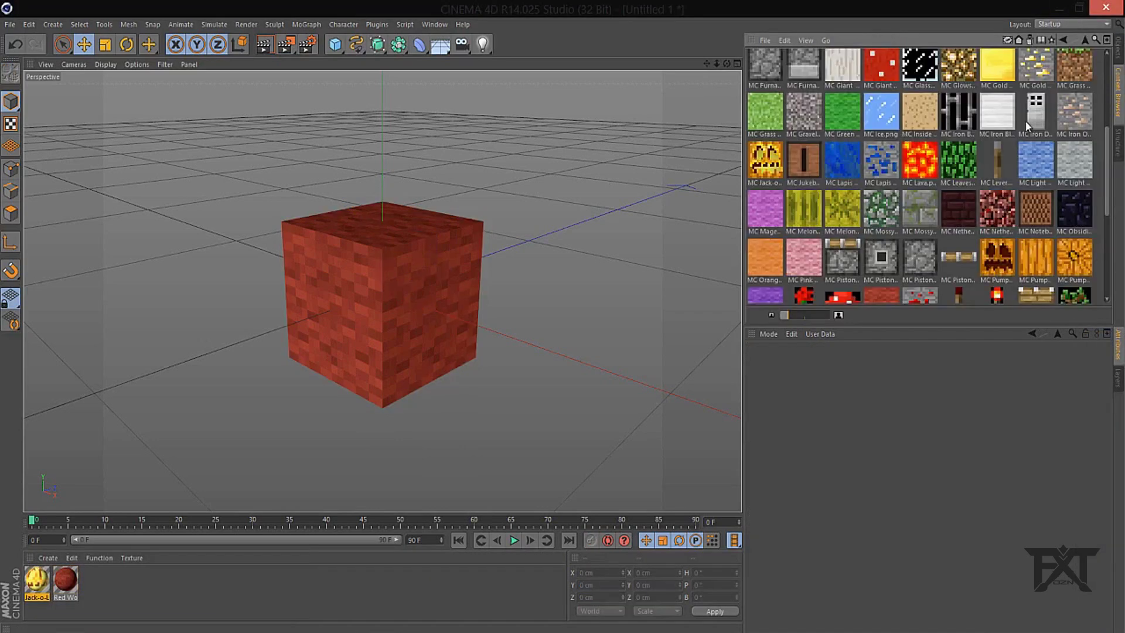
mouse_move(1106, 173)
mouse_down()
mouse_move(1113, 76)
mouse_move(1106, 252)
mouse_move(1106, 188)
mouse_up()
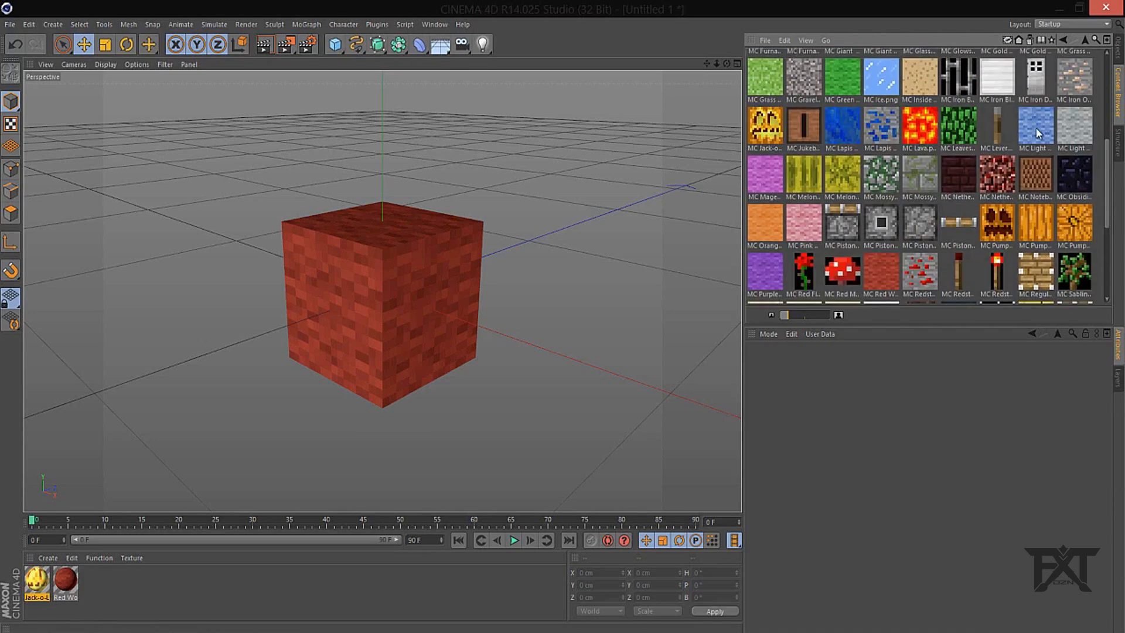